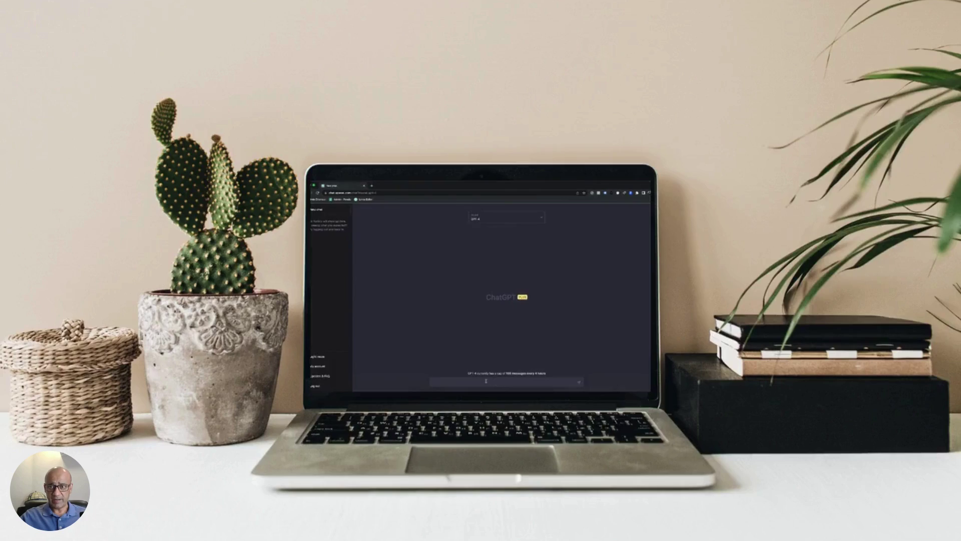
text(What is the difference between ChatGPT-3 and ChatGPT-4?)
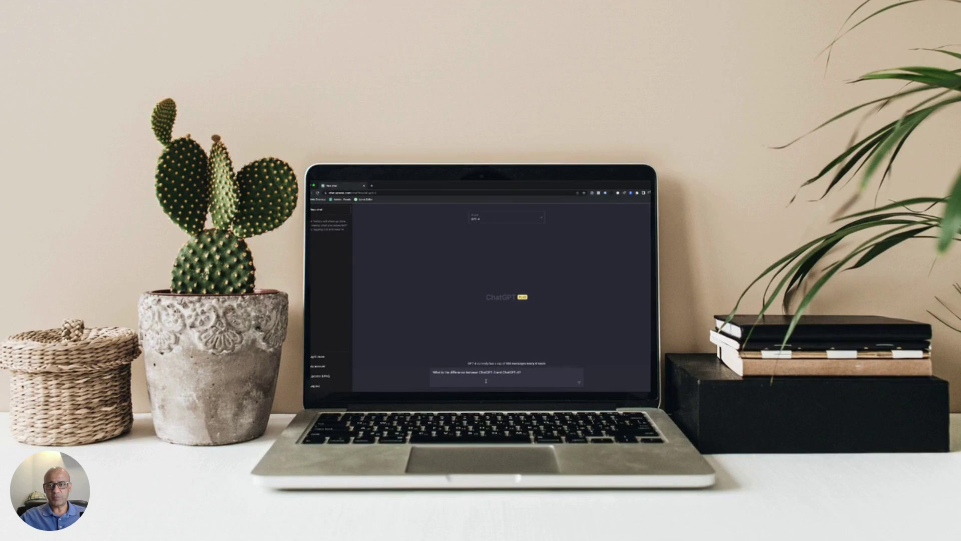
Send the question "What is the difference between ChatGPT-3 and ChatGPT-4?" to ChatGPT.
key(Return)
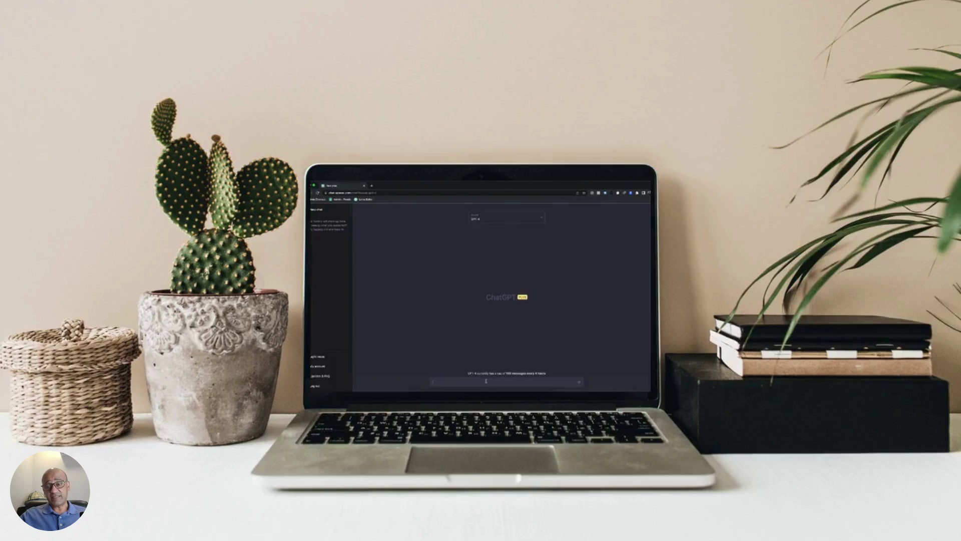
text(What is the difference between ChatGPT-3 and ChatGPT-4?)
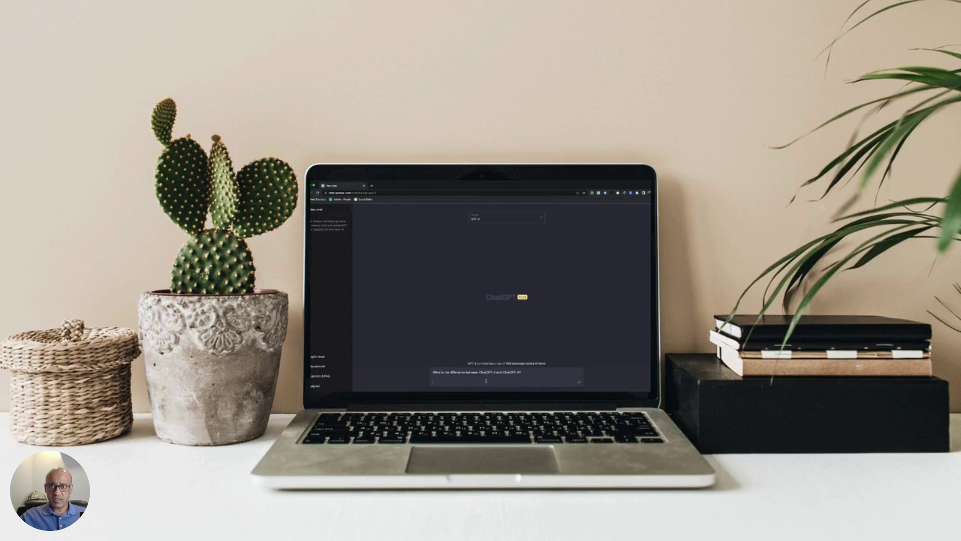
Resubmit the ChatGPT-3 versus ChatGPT-4 question in the GPT-4 chat.
key(Return)
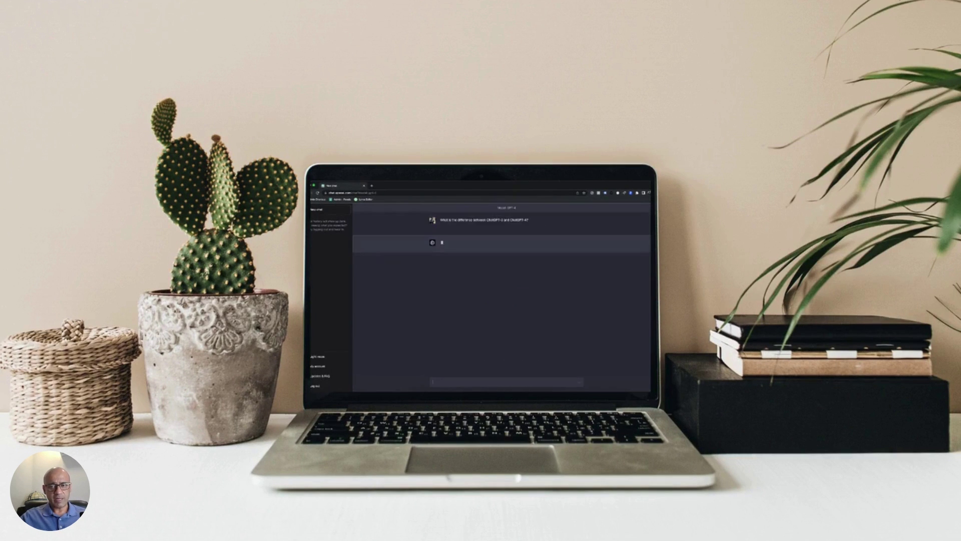